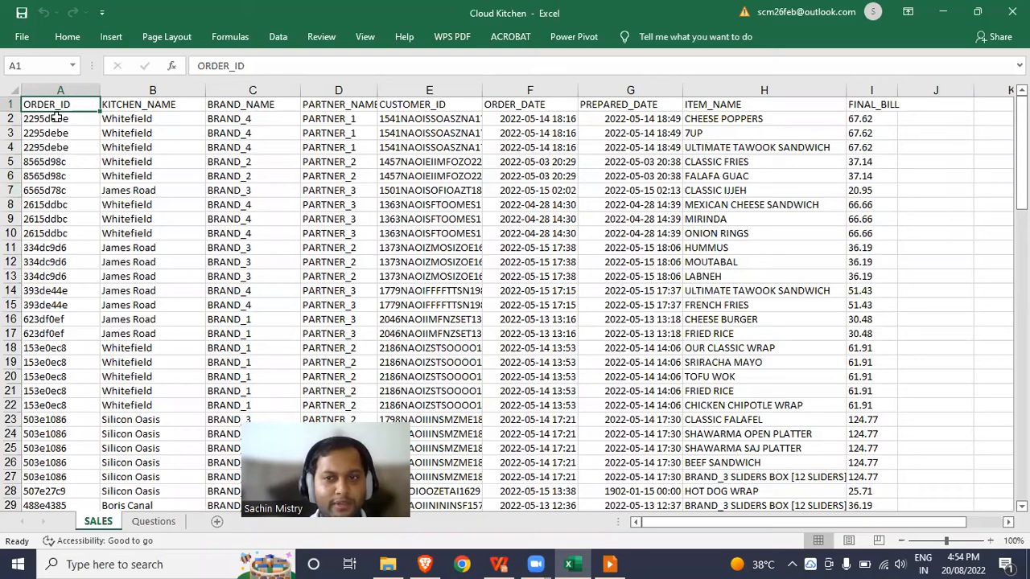
- Examine the first order's rows in the SALES data, comparing order, kitchen, brand, customer, item and bill values
left_click(713, 107)
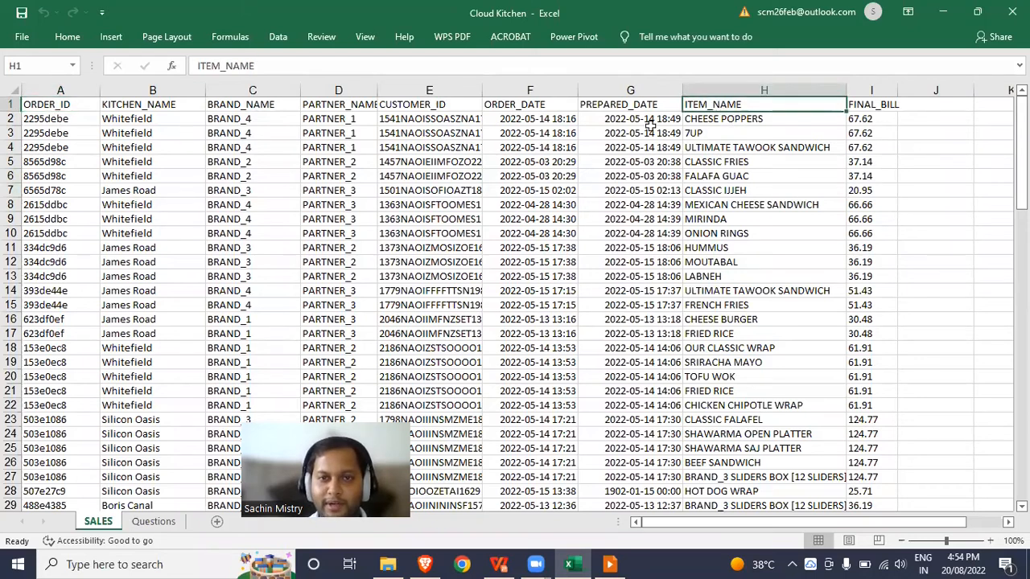
left_click_drag(469, 119, 472, 147)
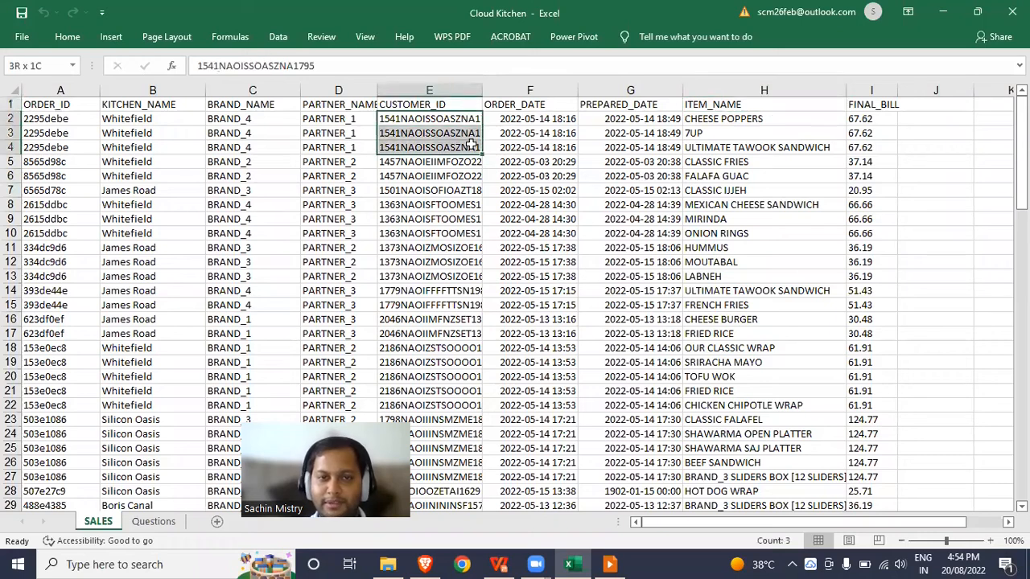
left_click(724, 121)
left_click(726, 133)
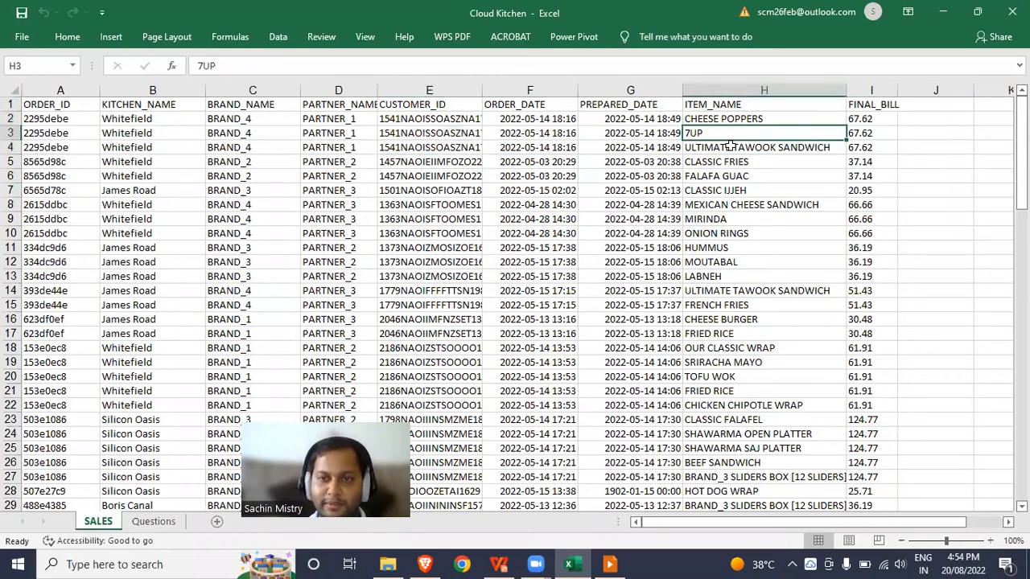
left_click(729, 146)
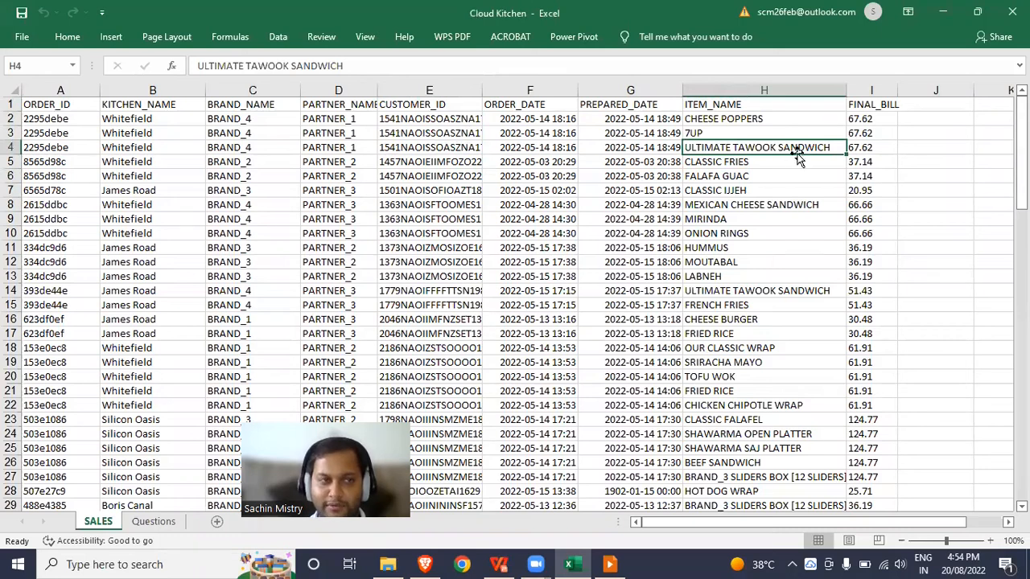
left_click_drag(58, 117, 58, 140)
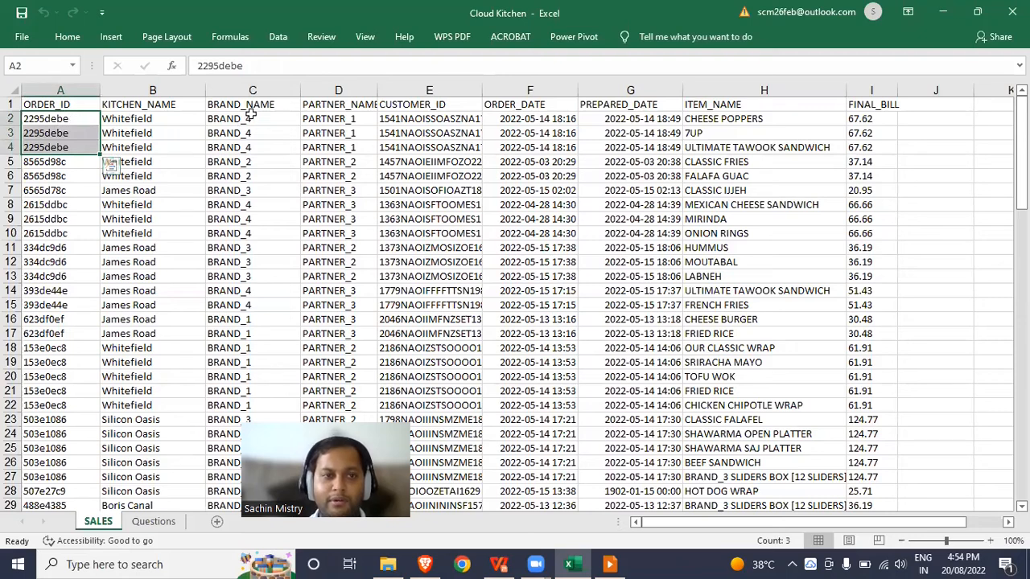
left_click_drag(262, 119, 262, 143)
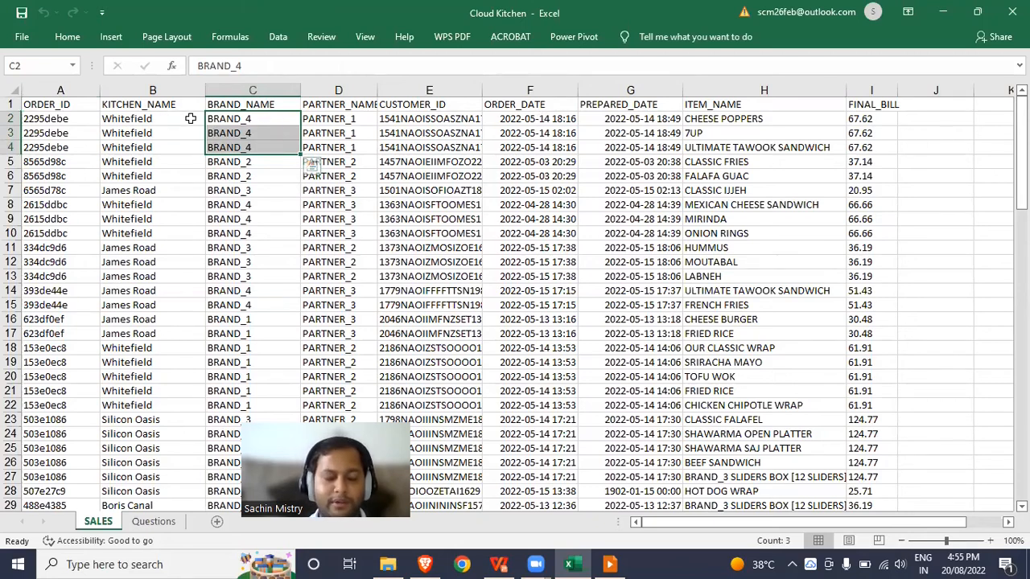
left_click_drag(177, 116, 173, 150)
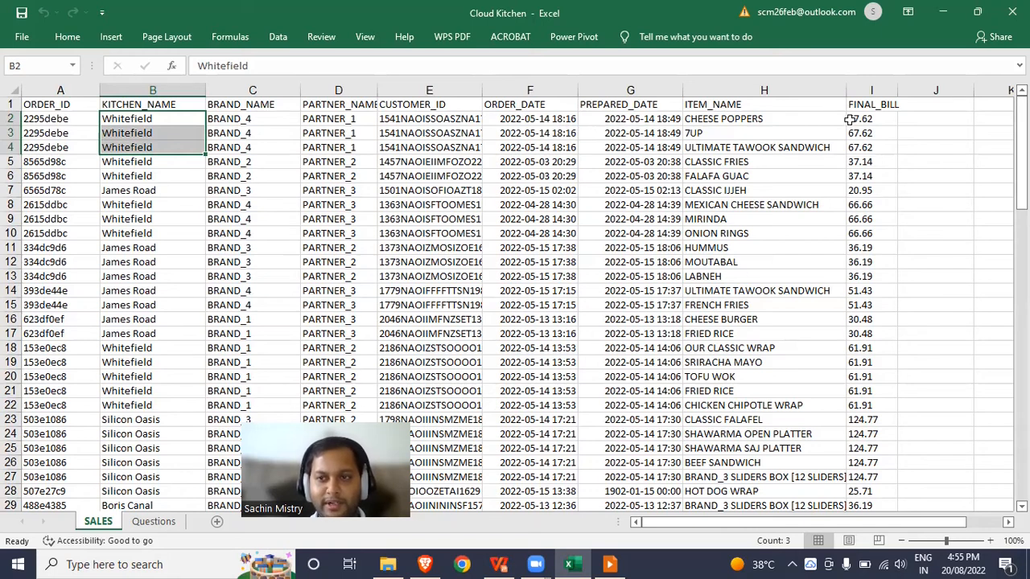
left_click_drag(863, 118, 862, 148)
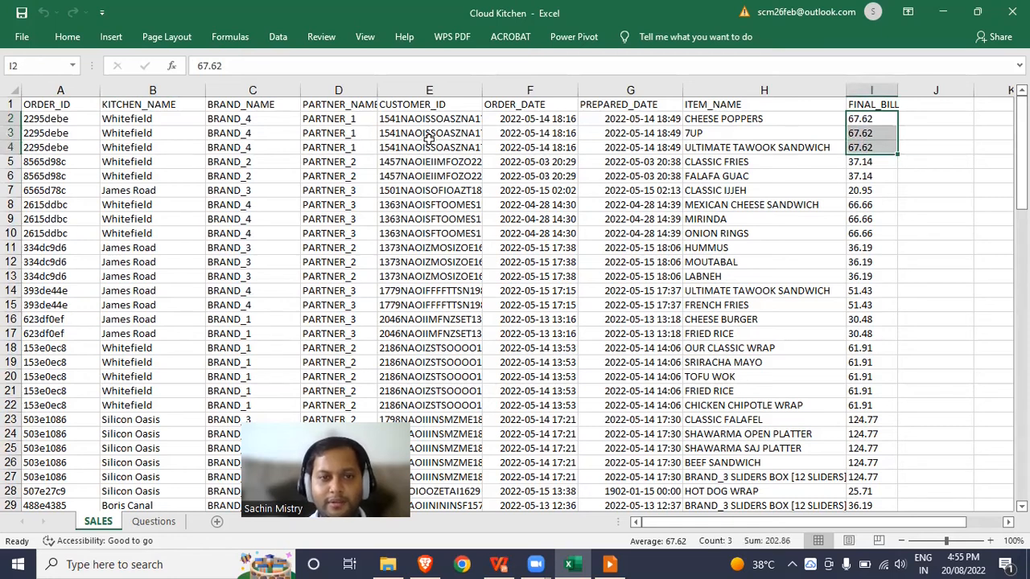
left_click(11, 119)
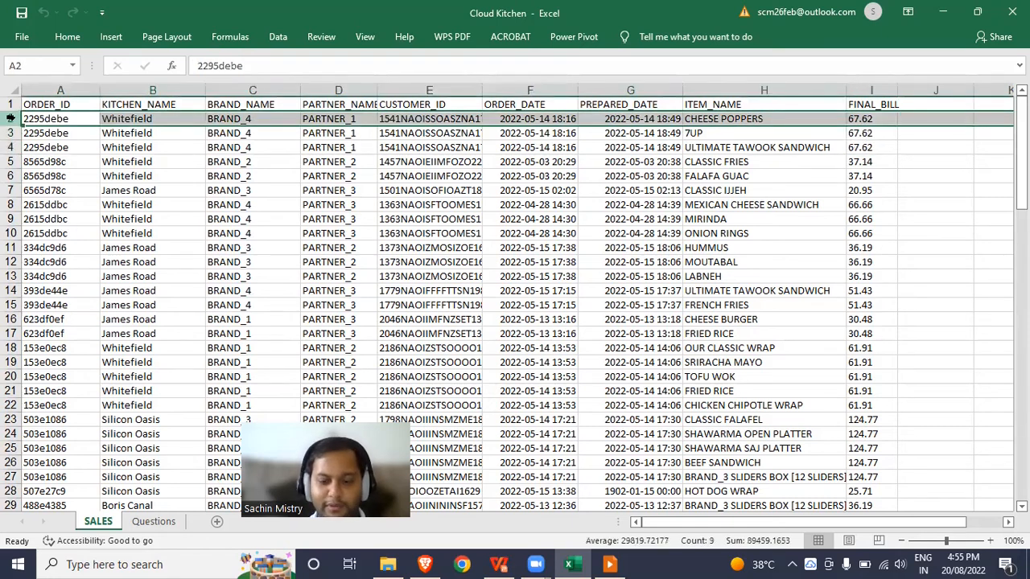
key("shift+Down")
key("shift+Down")
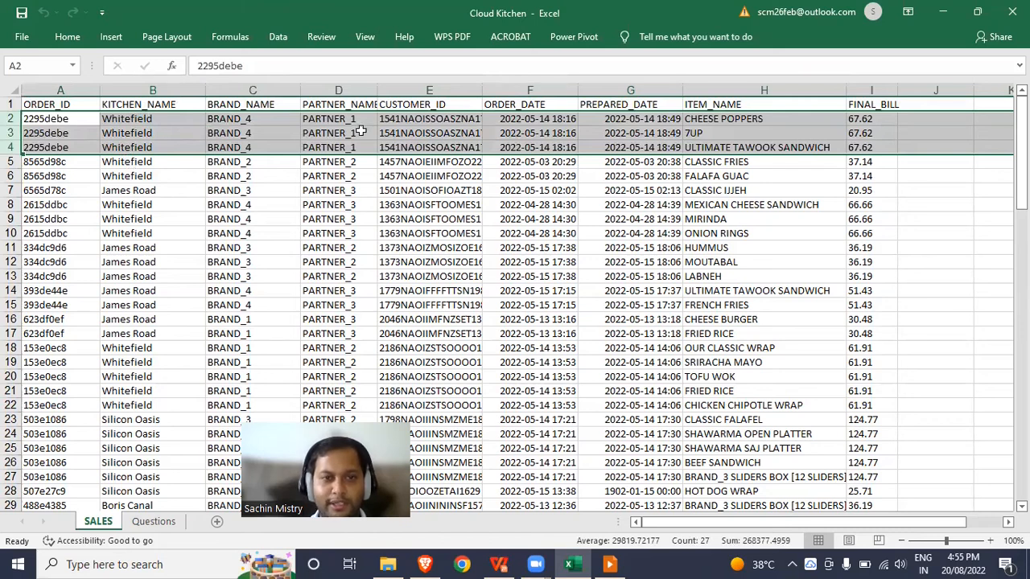
left_click(330, 204)
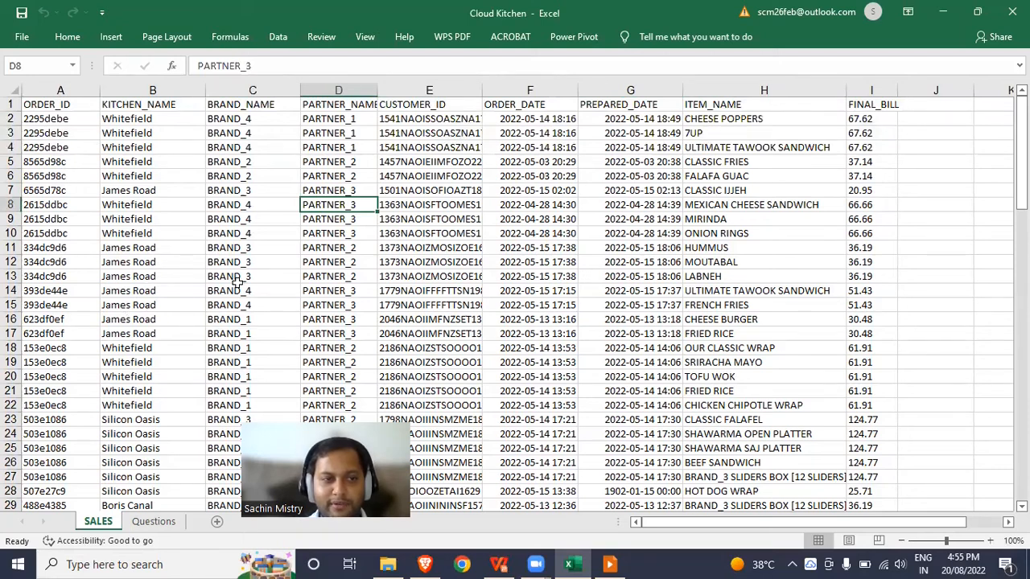
- Read through the seven analysis questions on the Questions sheet, starting with the most popular item
left_click(153, 521)
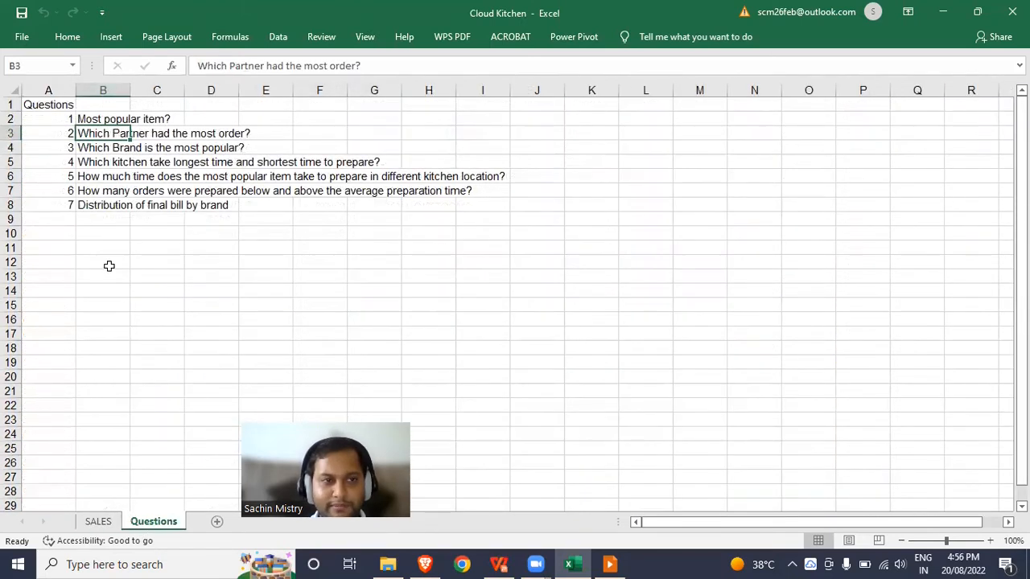
left_click_drag(47, 117, 55, 207)
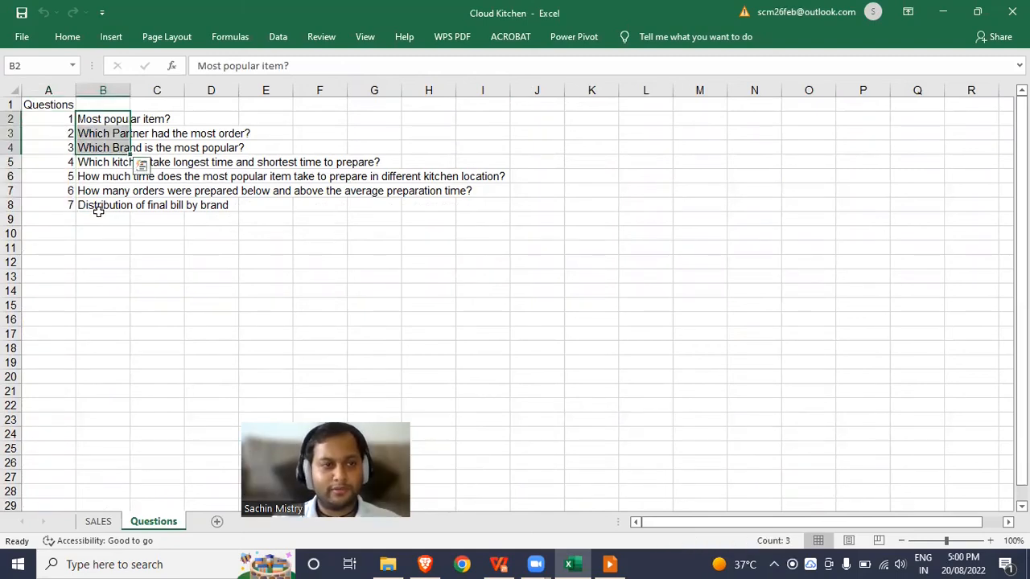
left_click(63, 121)
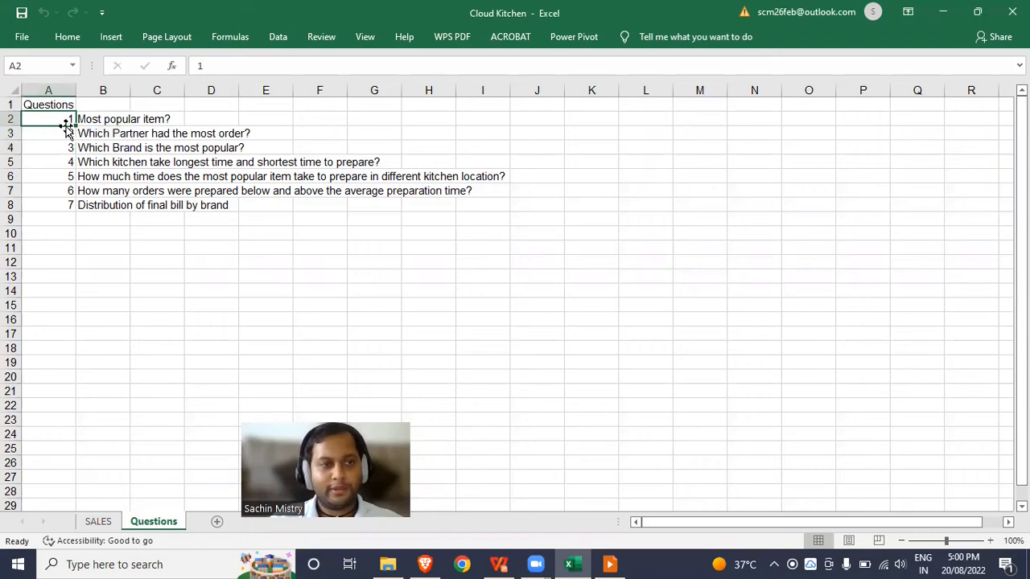
- Return to the SALES sheet and inspect the ORDER_ID and ITEM_NAME columns needed for the most popular item question
left_click(99, 522)
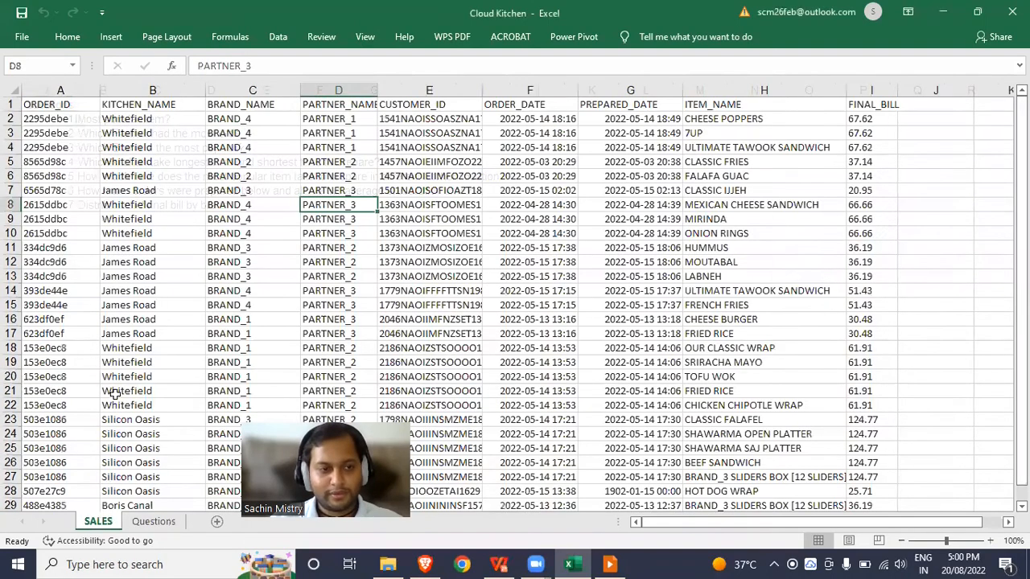
left_click(106, 281)
key("ctrl+Up")
key("ctrl+Left")
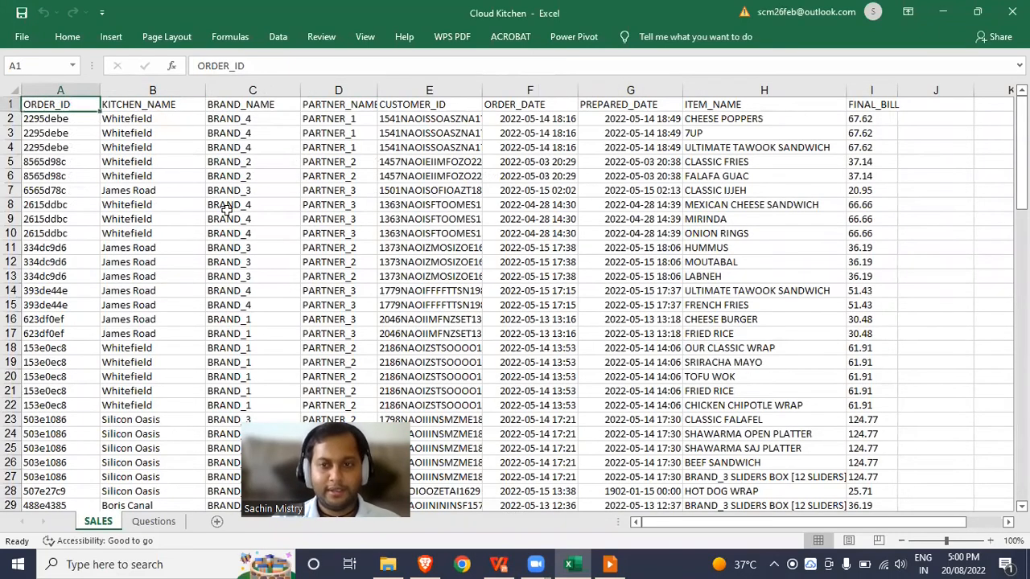
key("ctrl+Right")
key("Left")
key("Down")
key("Up")
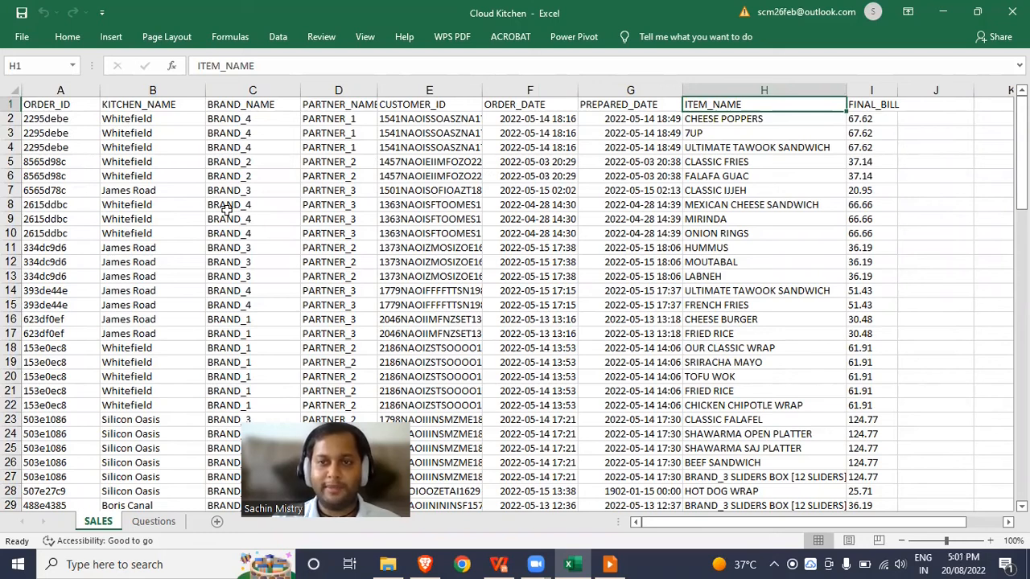
- Create a PivotTable on a new worksheet from the complete SALES data range A1:I99
key("ctrl+Home")
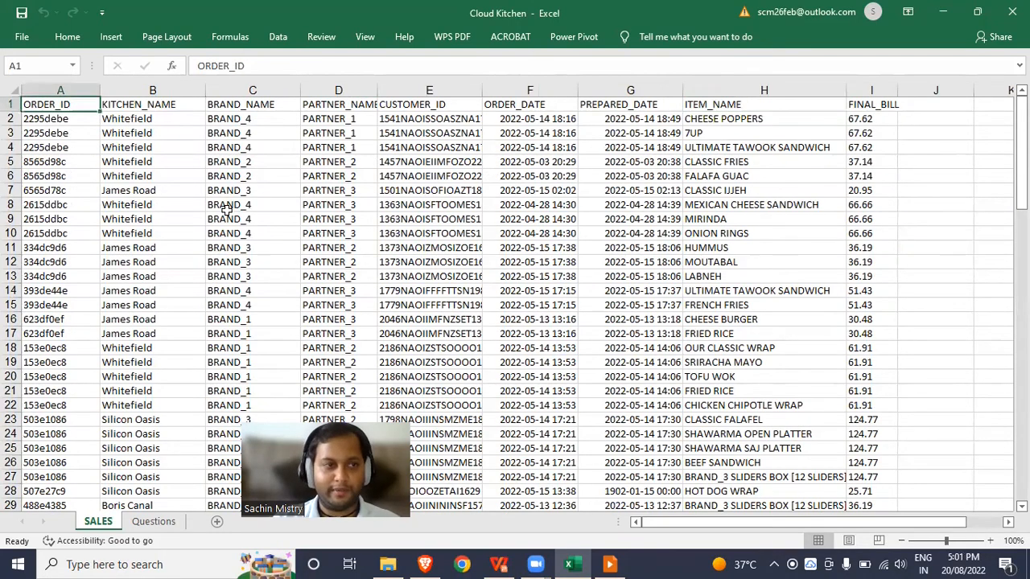
key("ctrl+shift+End")
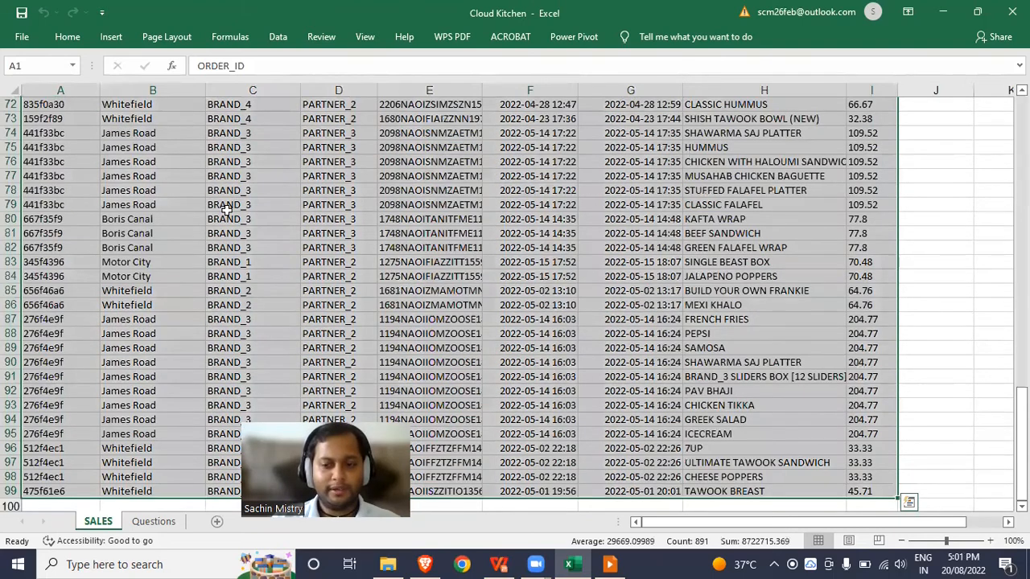
left_click(111, 37)
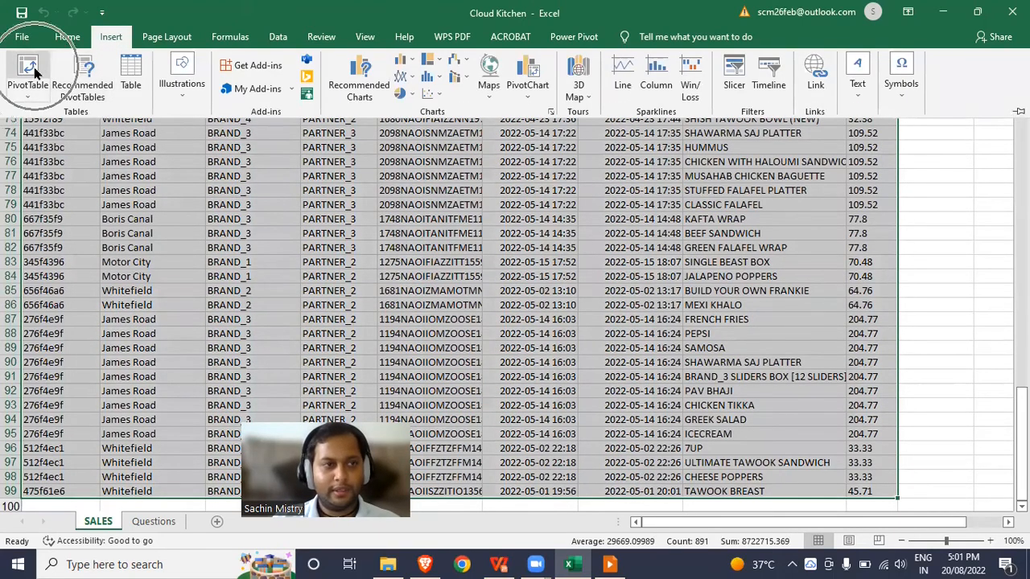
left_click(32, 72)
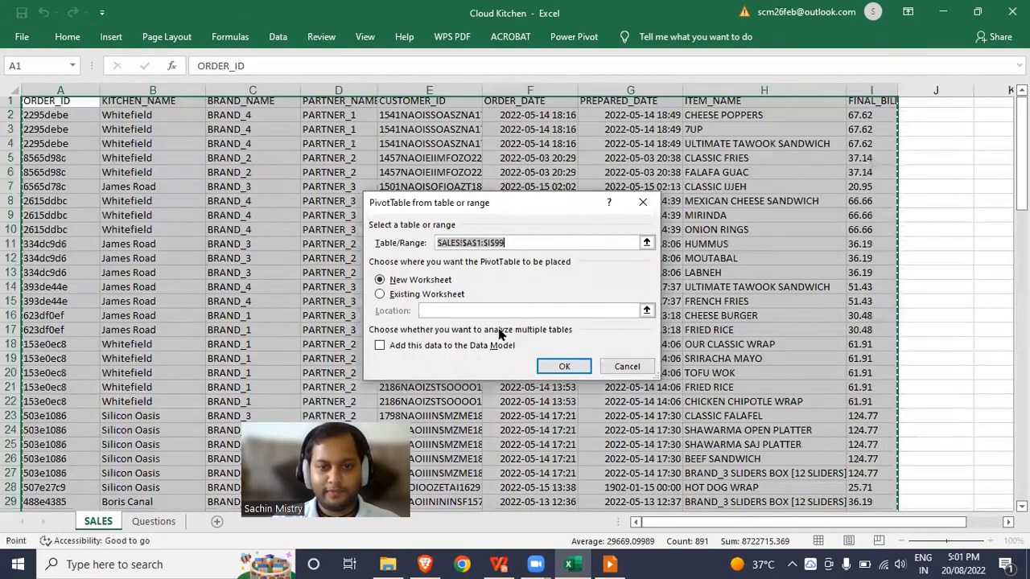
left_click(559, 366)
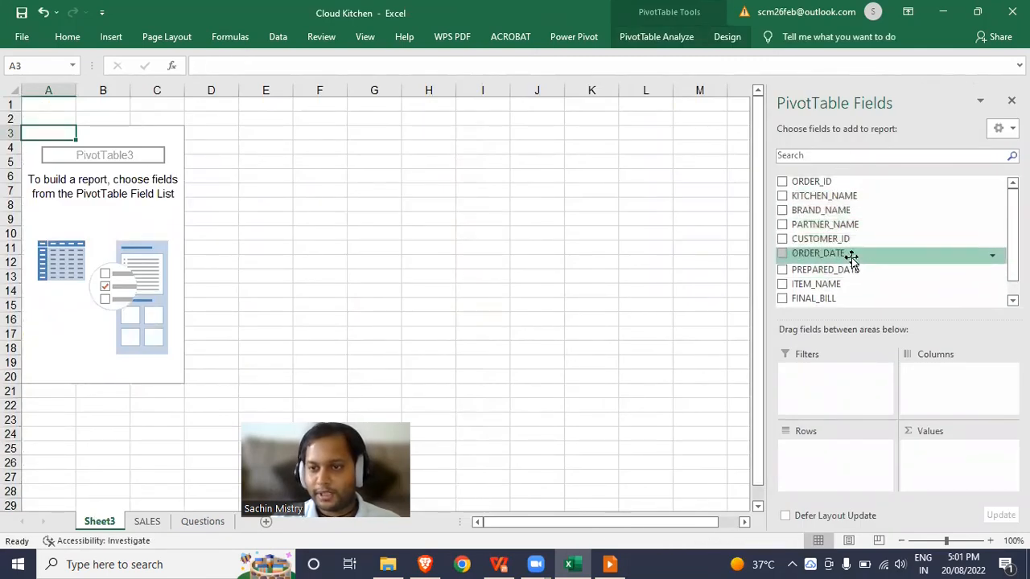
- Build the PivotTable with ITEM_NAME as rows and Count of ORDER_ID as values, sorted by count from largest to smallest
left_click_drag(834, 281, 837, 475)
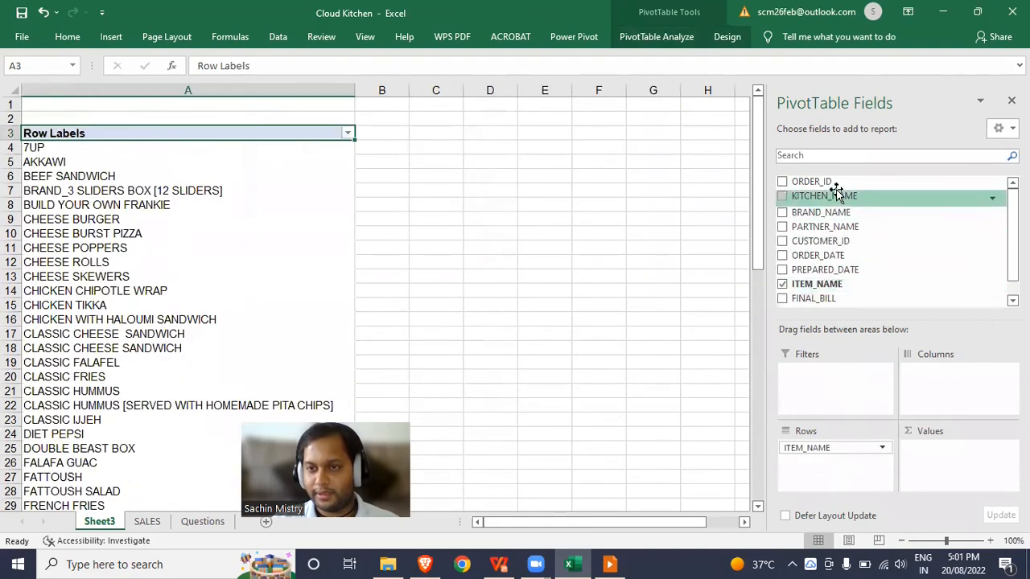
left_click_drag(821, 182, 969, 467)
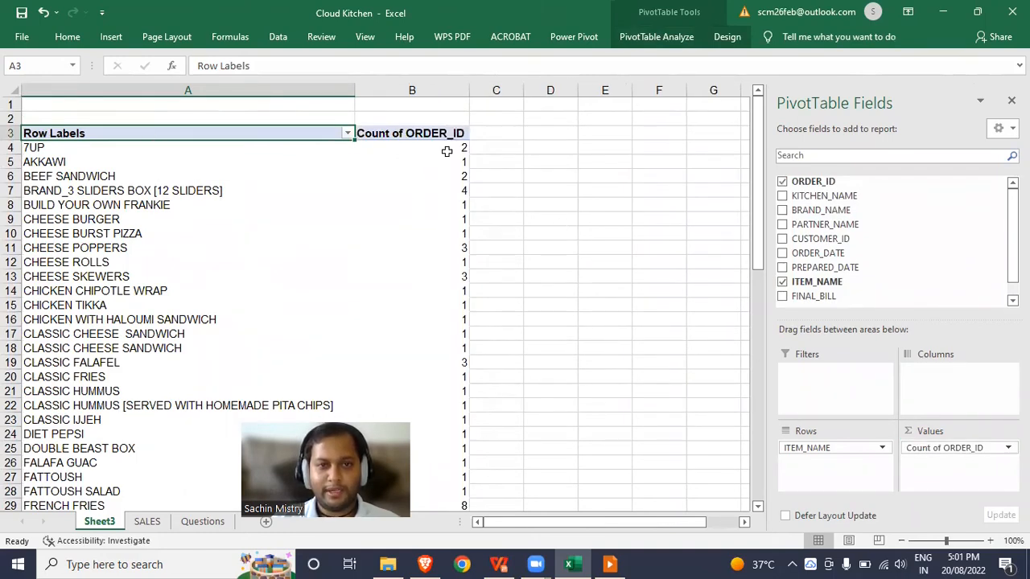
left_click(348, 134)
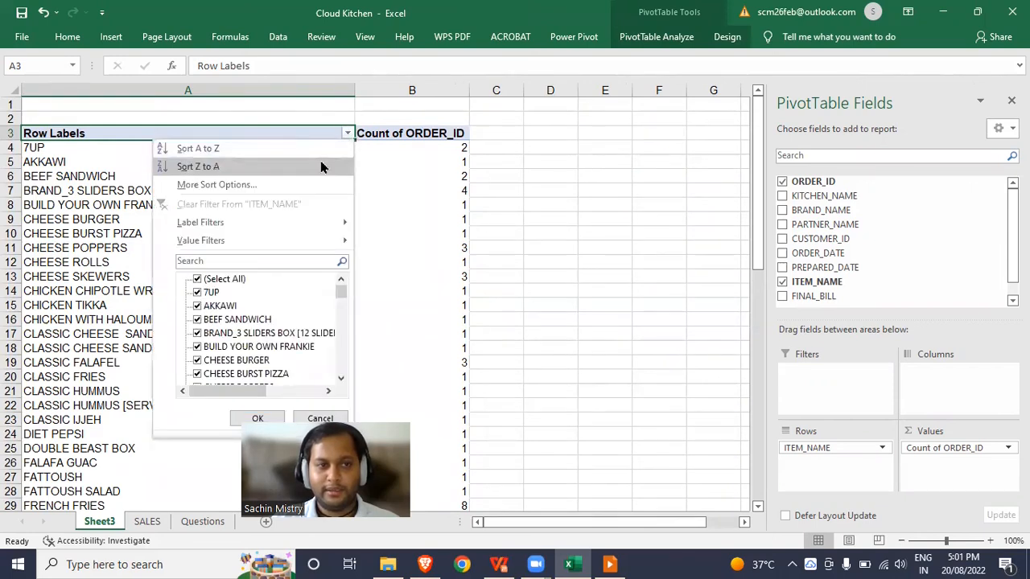
left_click(391, 149)
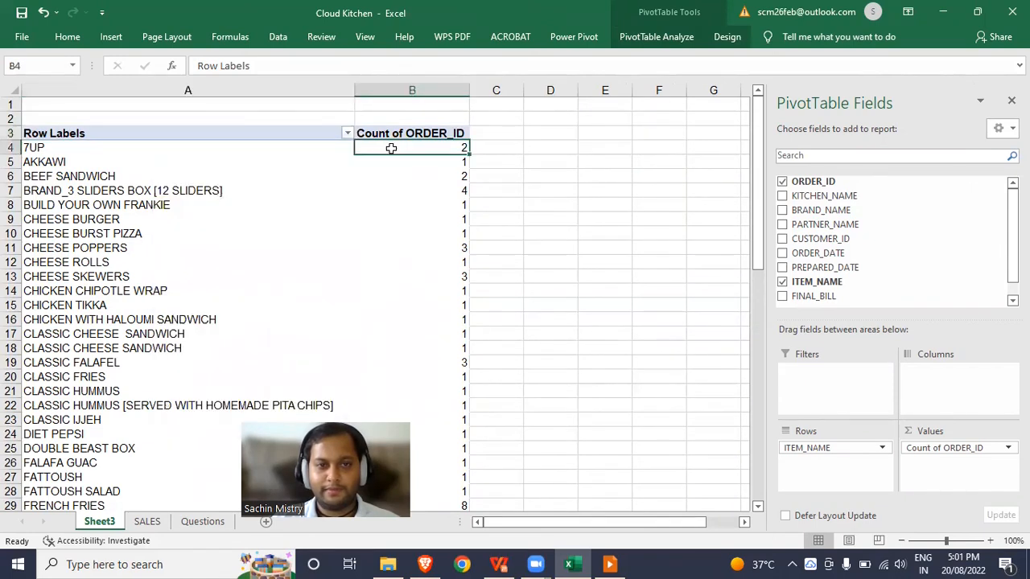
right_click(393, 153)
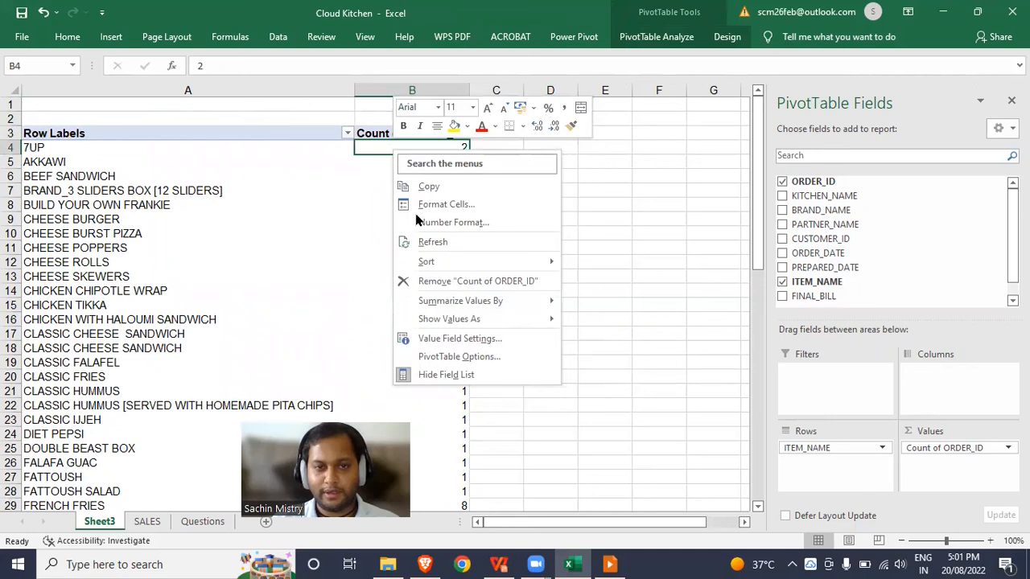
mouse_move(472, 262)
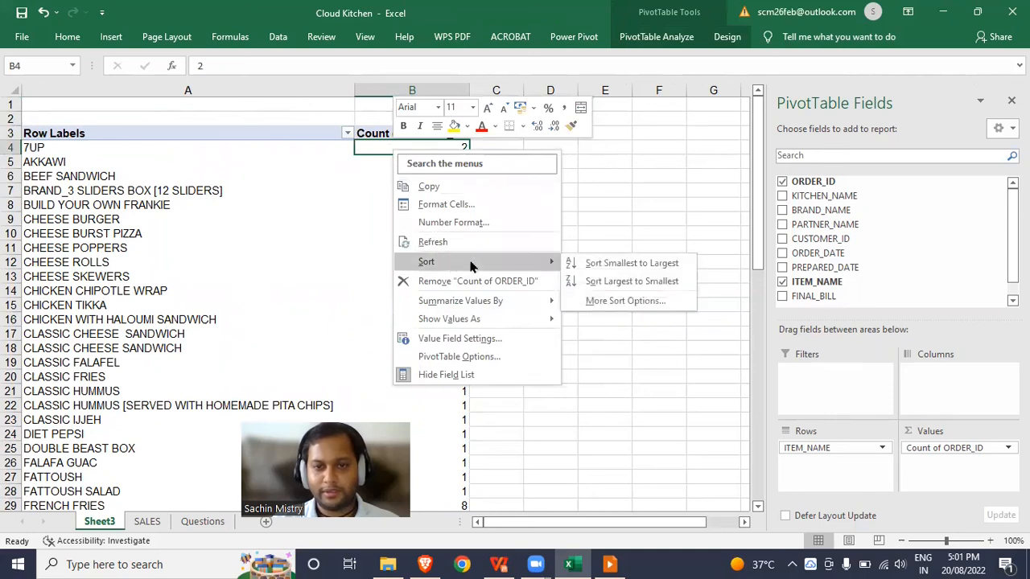
left_click(594, 281)
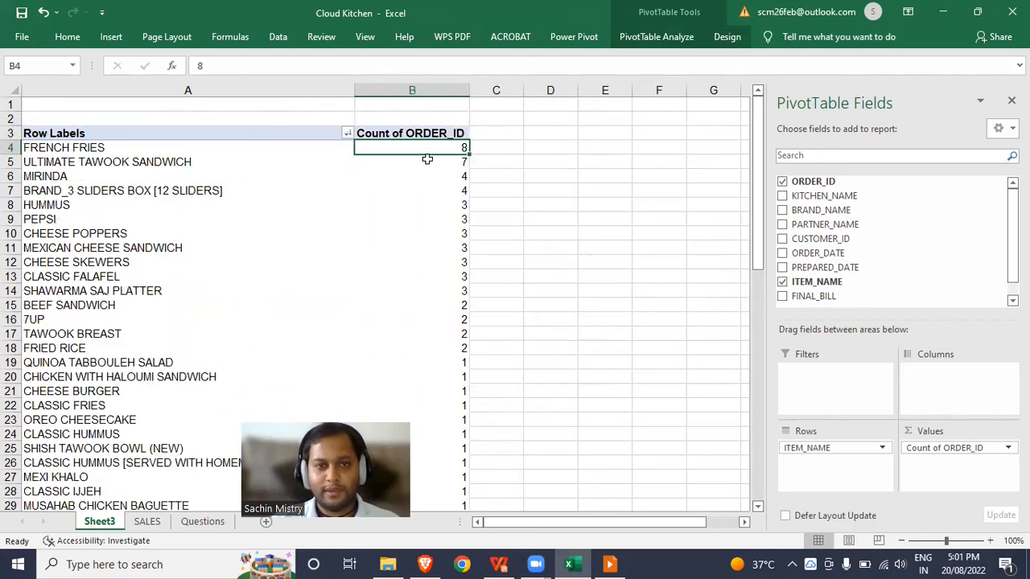
left_click(214, 151)
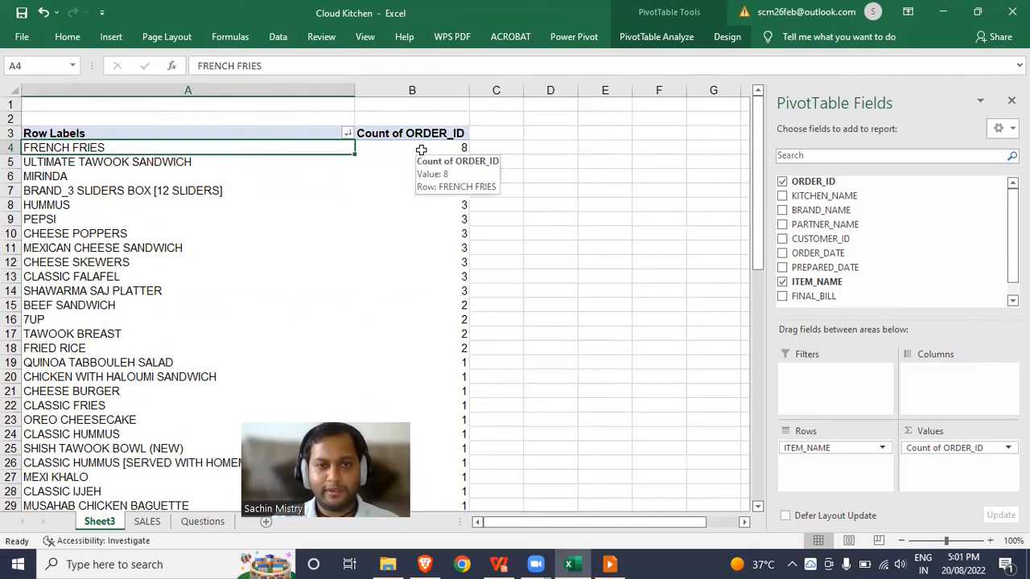
left_click(421, 150)
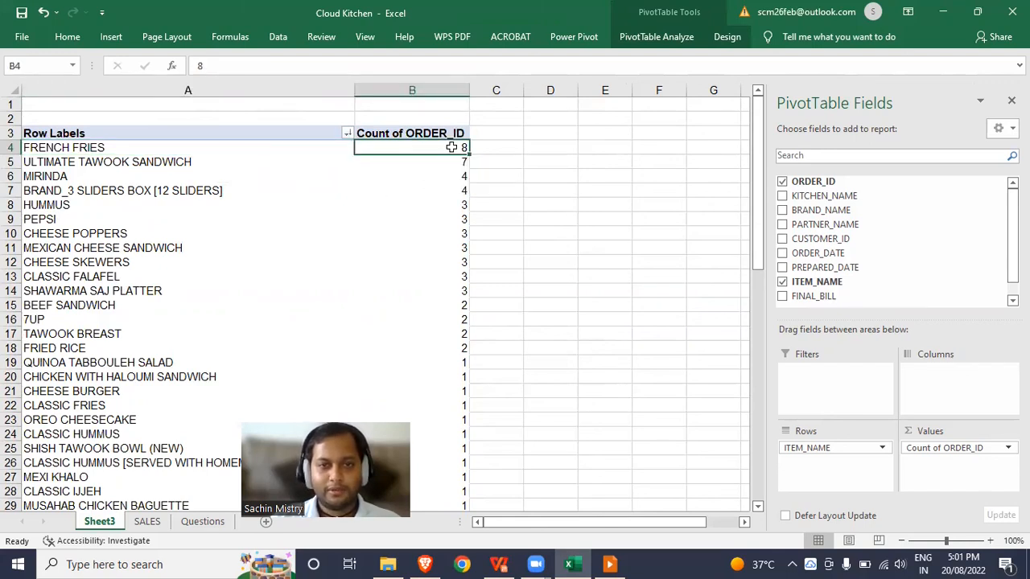
- Rename the PivotTable's worksheet as "Most popular item"
double_click(111, 522)
type("Mos")
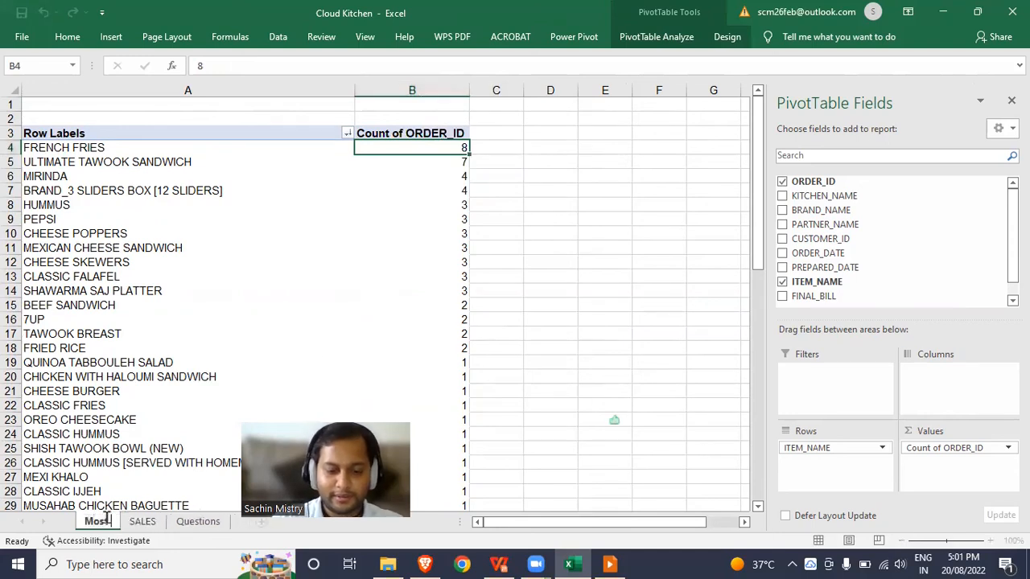
type("t popular item")
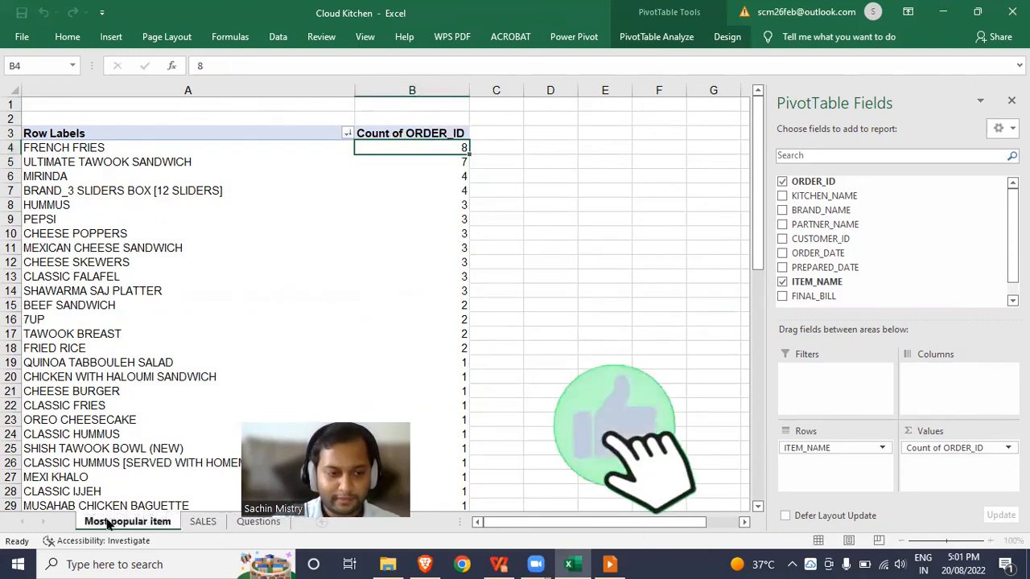